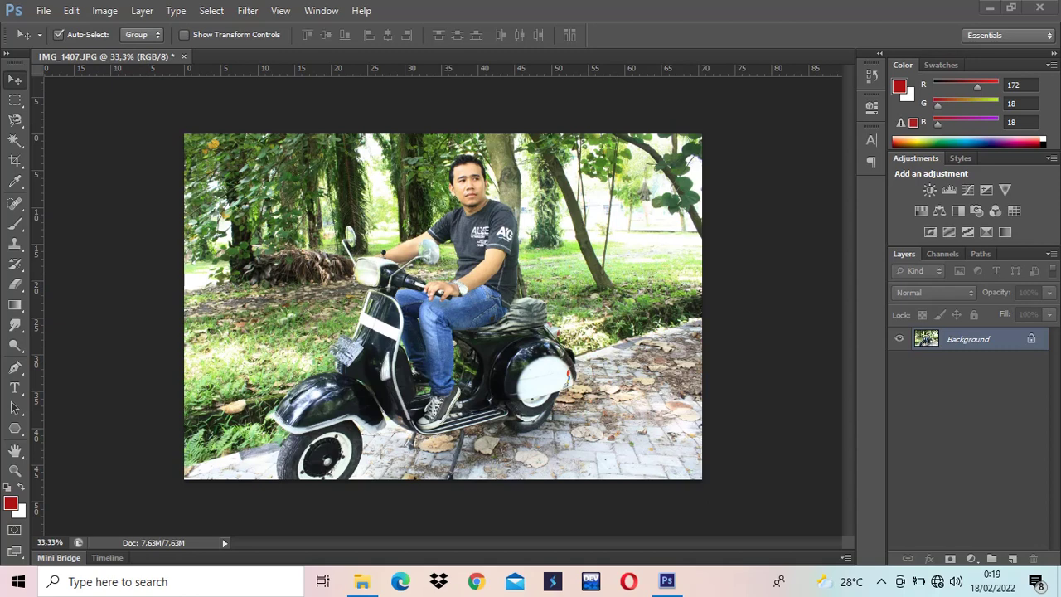
Set Canvas Size to 100 percent width and 200 percent height, anchored top-centre.
{"action": "left_click", "coordinate": [106, 11]}
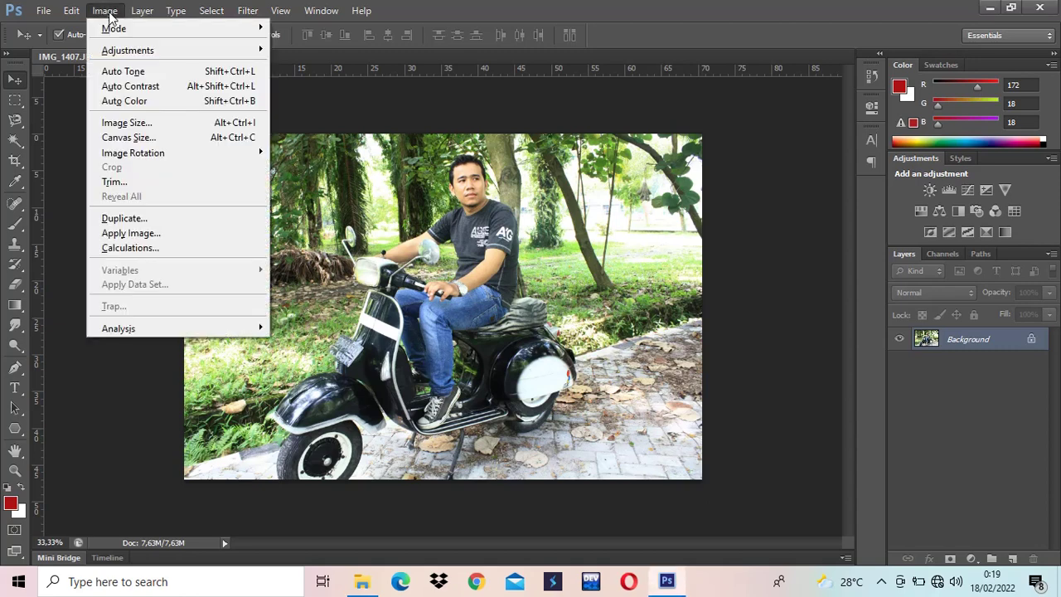
{"action": "left_click", "coordinate": [138, 141]}
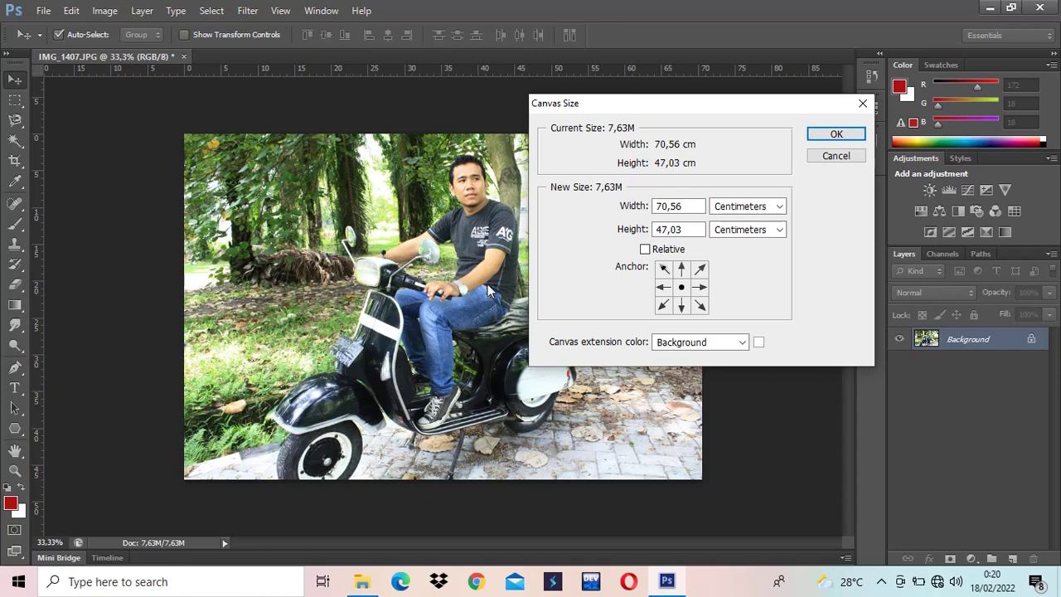
{"action": "left_click", "coordinate": [725, 208]}
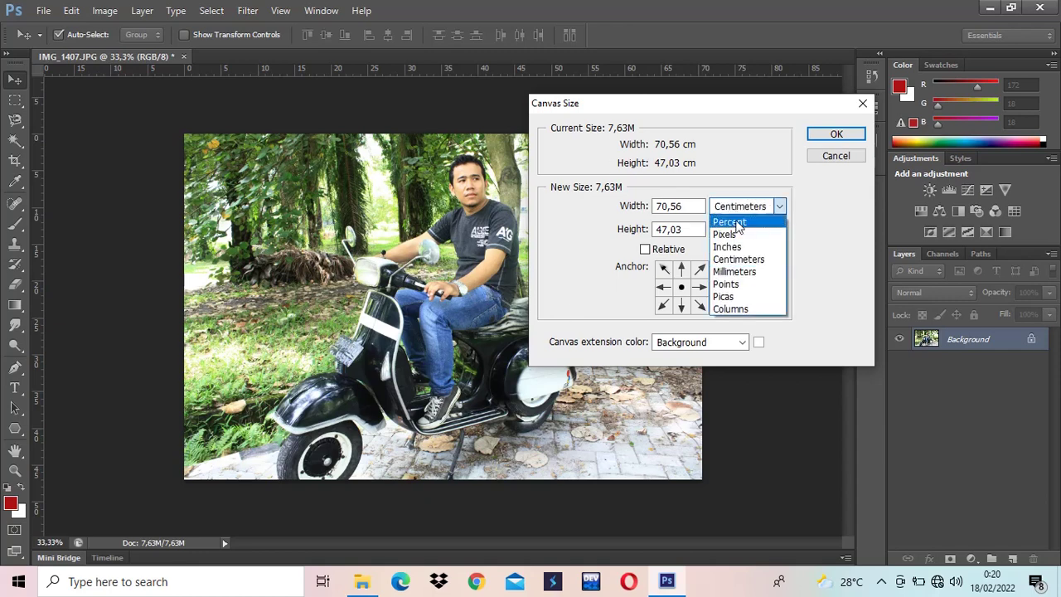
{"action": "left_click", "coordinate": [733, 222]}
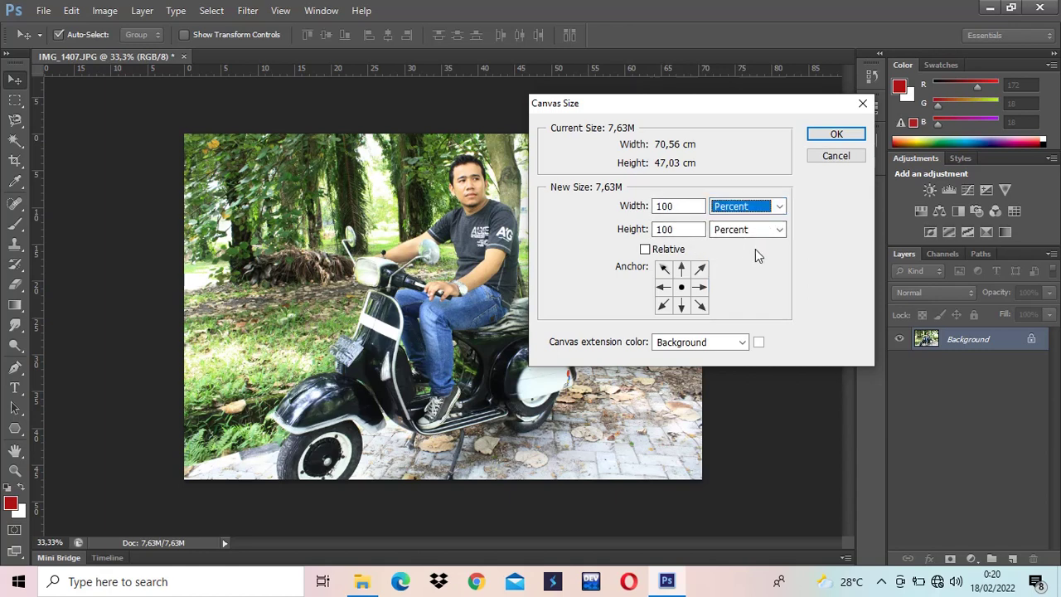
{"action": "double_click", "coordinate": [667, 232]}
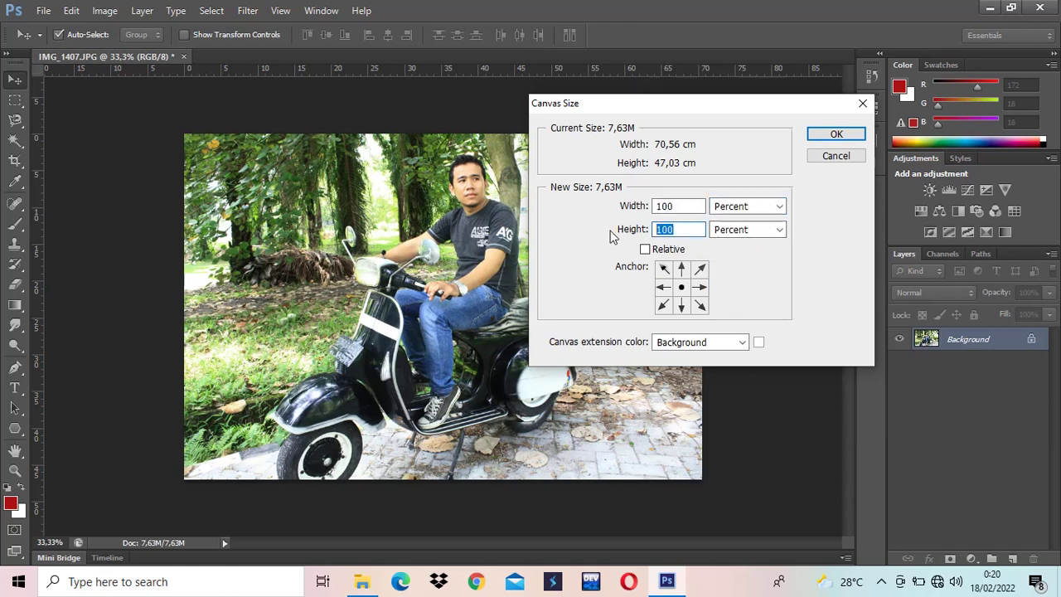
{"action": "type", "text": "200"}
{"action": "left_click", "coordinate": [681, 270]}
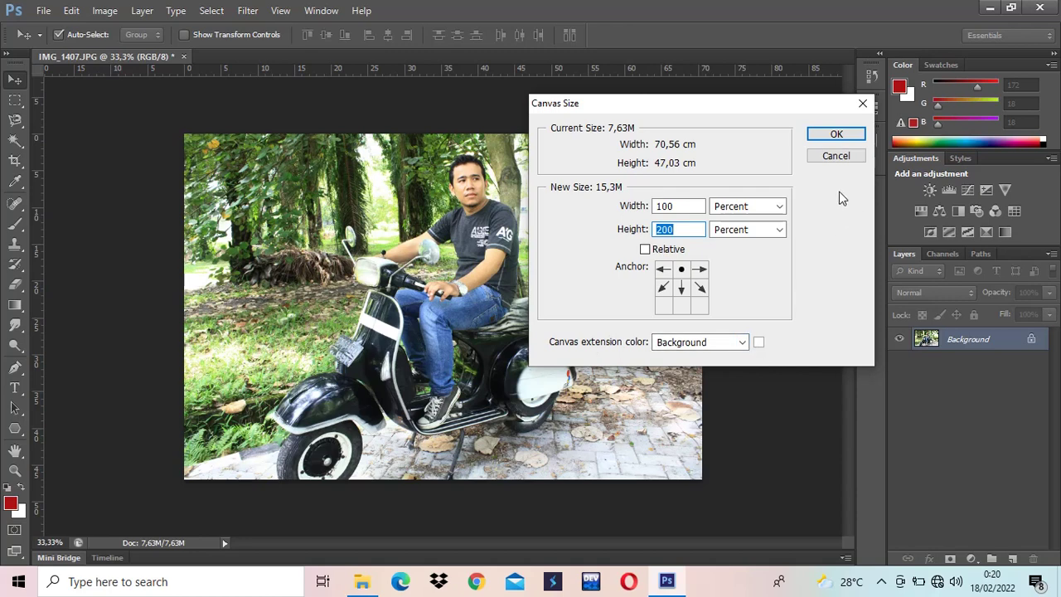
Apply the canvas resize, adding an equal white band below the scooter photo.
{"action": "left_click", "coordinate": [826, 138]}
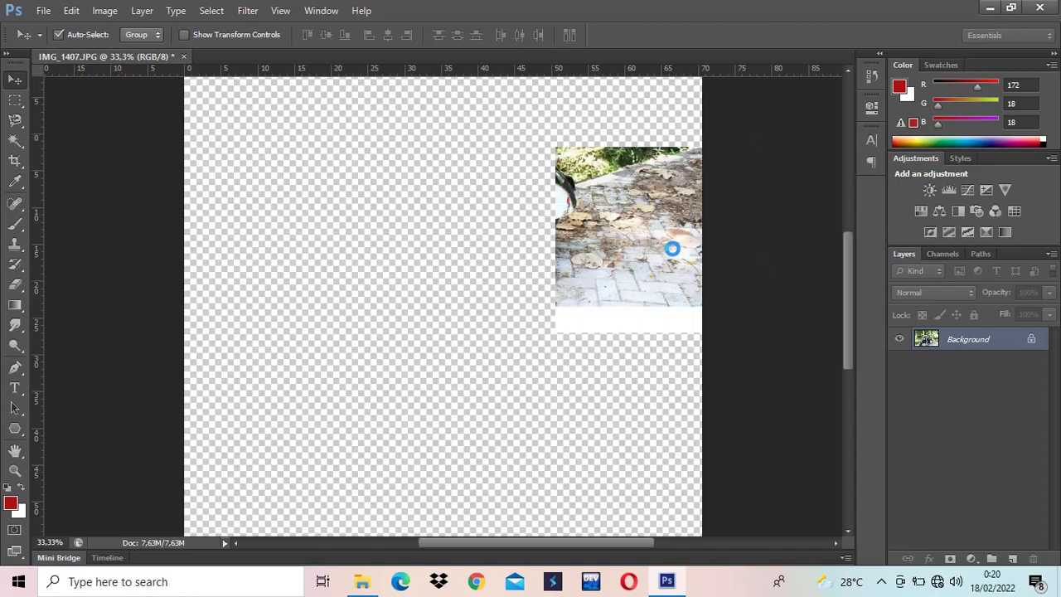
{"action": "scroll", "coordinate": [687, 303], "scroll_direction": "up", "scroll_amount": 1}
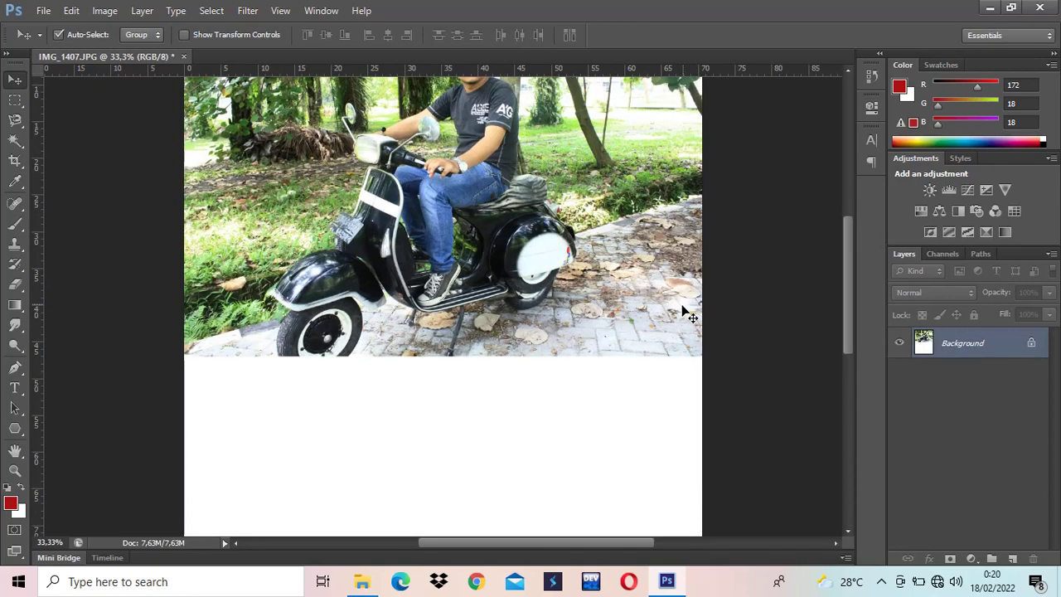
{"action": "scroll", "coordinate": [686, 307], "scroll_direction": "up", "scroll_amount": 2}
{"action": "scroll", "coordinate": [686, 310], "scroll_direction": "down", "scroll_amount": 1}
{"action": "scroll", "coordinate": [684, 309], "scroll_direction": "down", "scroll_amount": 2}
{"action": "scroll", "coordinate": [630, 308], "scroll_direction": "down", "scroll_amount": 1}
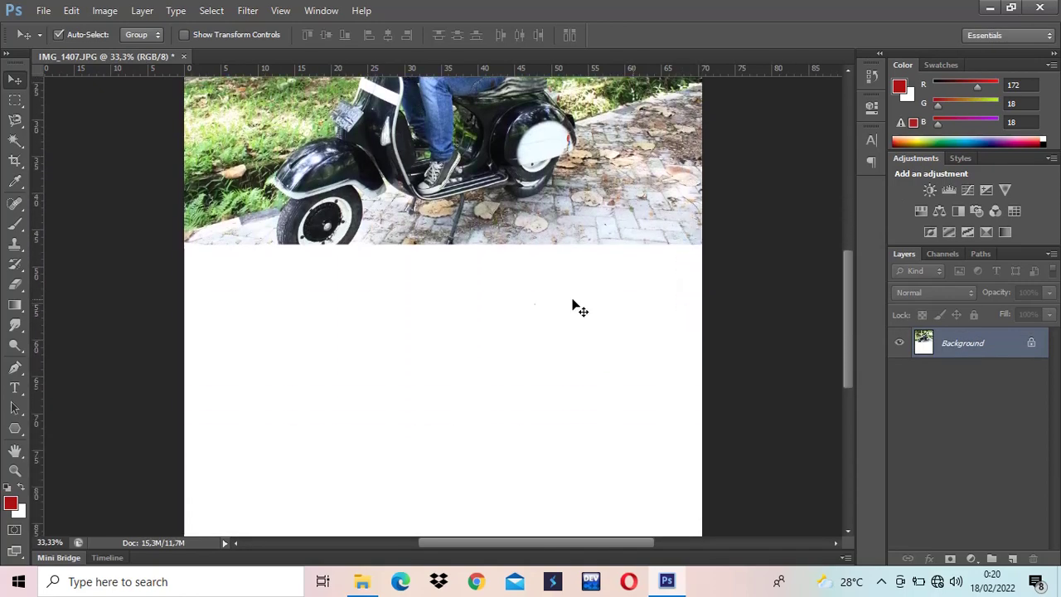
{"action": "scroll", "coordinate": [249, 282], "scroll_direction": "down", "scroll_amount": 1}
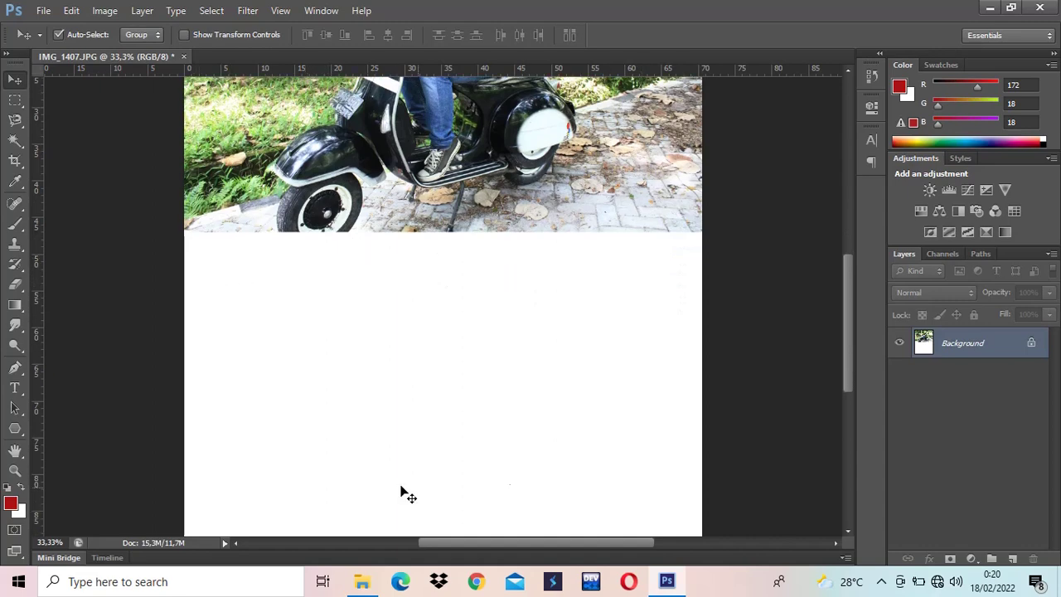
{"action": "scroll", "coordinate": [547, 394], "scroll_direction": "down", "scroll_amount": 1}
{"action": "scroll", "coordinate": [543, 393], "scroll_direction": "down", "scroll_amount": 1}
{"action": "scroll", "coordinate": [541, 394], "scroll_direction": "up", "scroll_amount": 1}
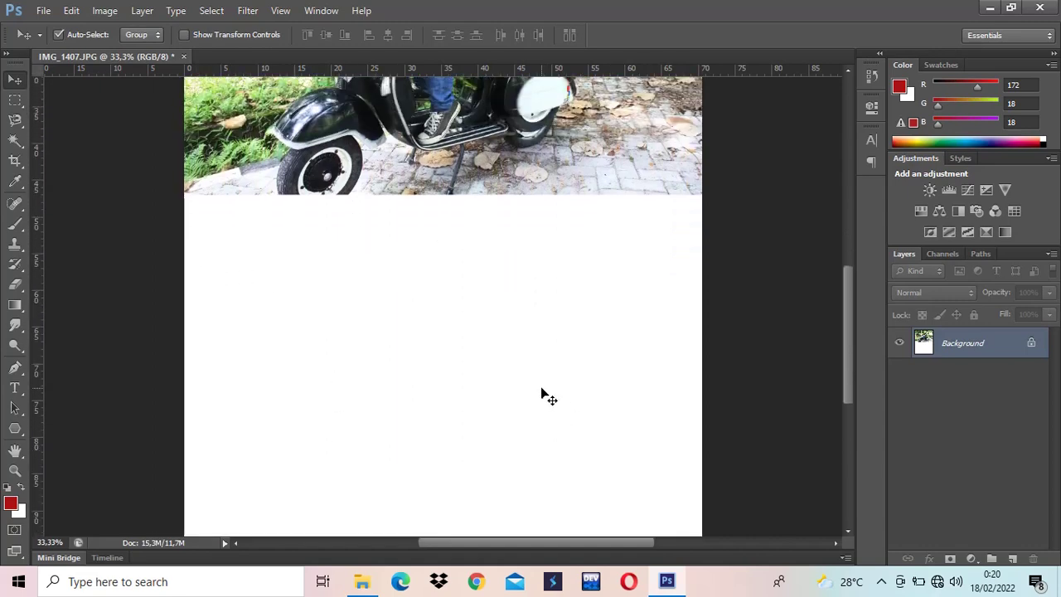
Zoom out to 25% to see the whole doubled canvas.
{"action": "key", "text": "ctrl+minus"}
{"action": "scroll", "coordinate": [540, 395], "scroll_direction": "up", "scroll_amount": 1}
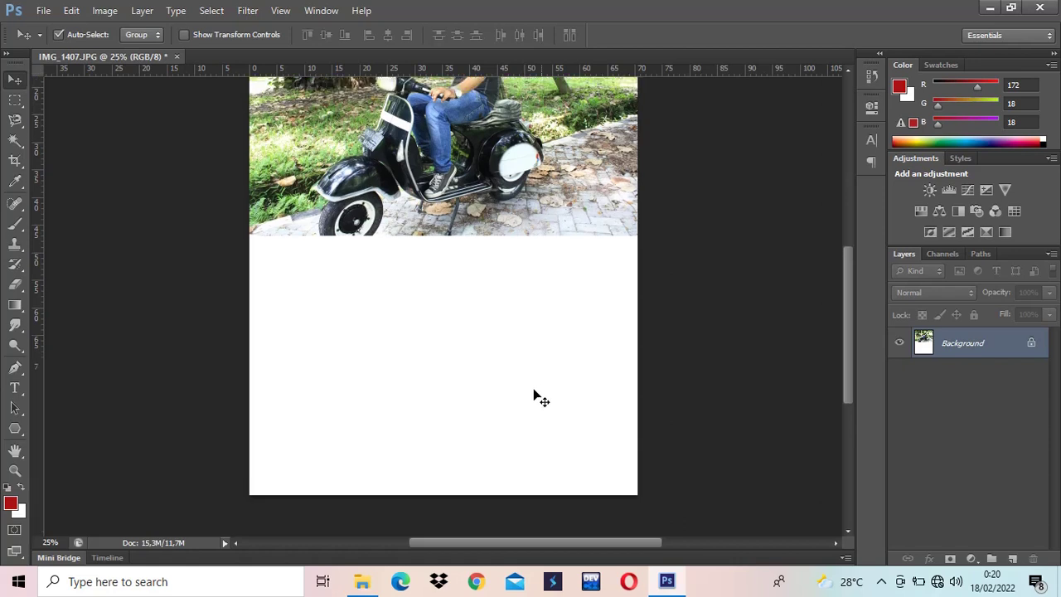
{"action": "scroll", "coordinate": [535, 396], "scroll_direction": "up", "scroll_amount": 2}
{"action": "scroll", "coordinate": [534, 396], "scroll_direction": "up", "scroll_amount": 1}
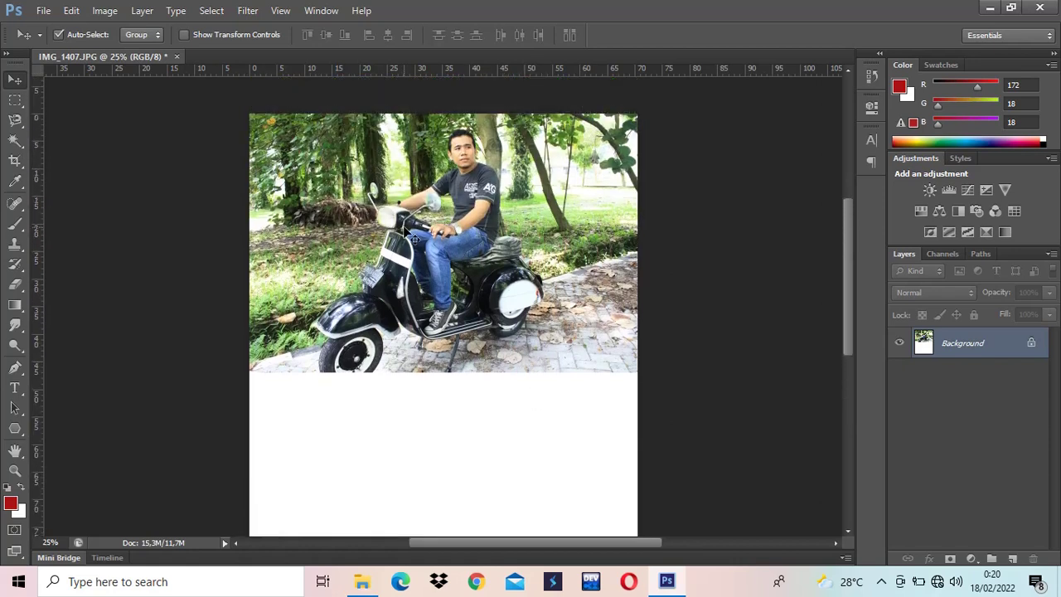
{"action": "scroll", "coordinate": [418, 333], "scroll_direction": "down", "scroll_amount": 2}
{"action": "scroll", "coordinate": [415, 332], "scroll_direction": "down", "scroll_amount": 1}
{"action": "scroll", "coordinate": [419, 329], "scroll_direction": "up", "scroll_amount": 1}
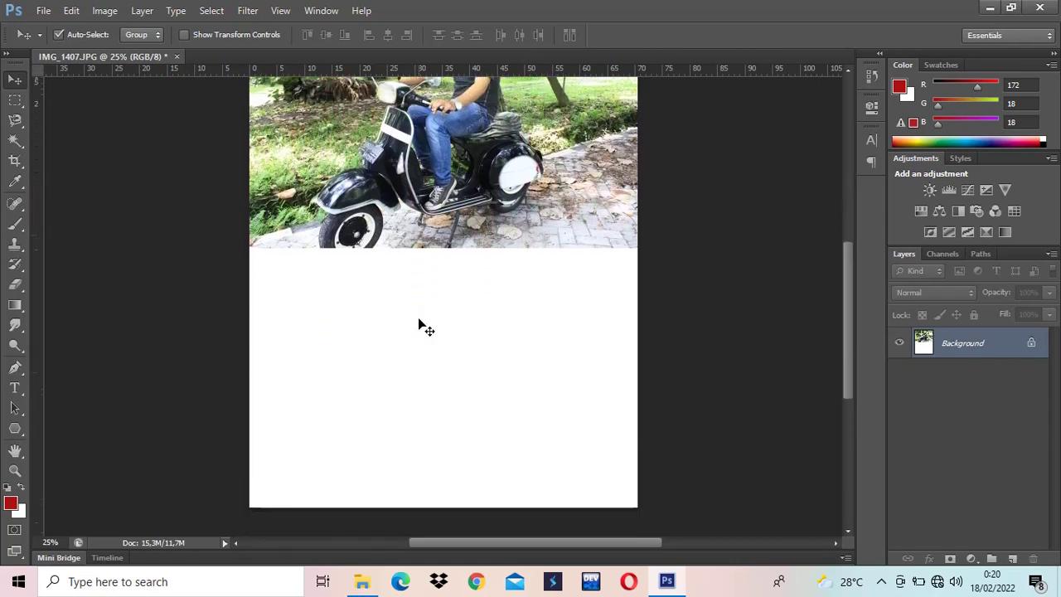
{"action": "scroll", "coordinate": [423, 327], "scroll_direction": "up", "scroll_amount": 1}
{"action": "scroll", "coordinate": [427, 330], "scroll_direction": "up", "scroll_amount": 1}
{"action": "scroll", "coordinate": [435, 336], "scroll_direction": "up", "scroll_amount": 1}
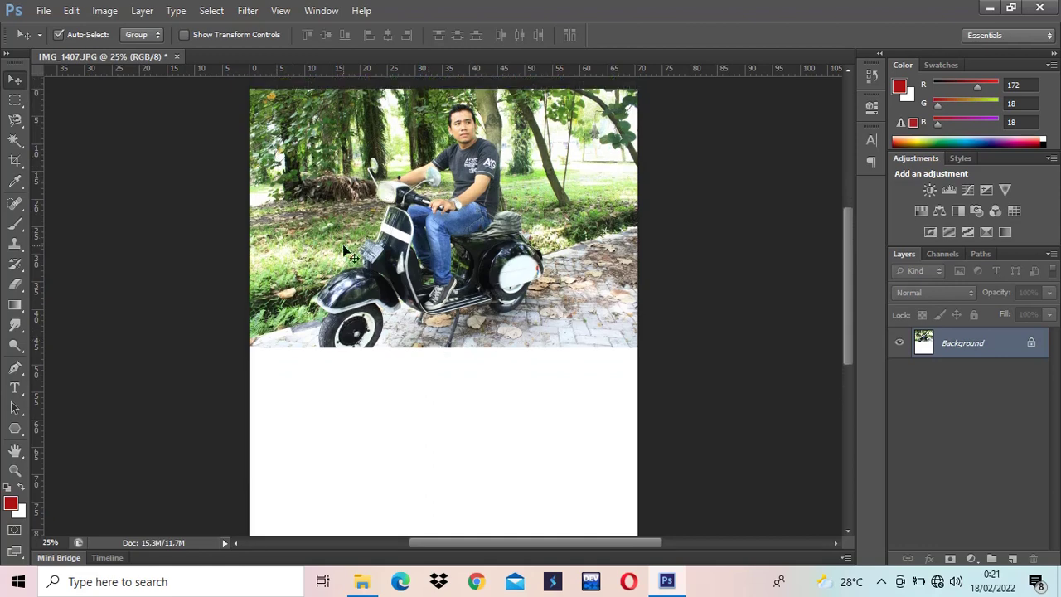
Marquee-select the photo in the top half and copy it to a new Layer 1.
{"action": "left_click", "coordinate": [17, 101]}
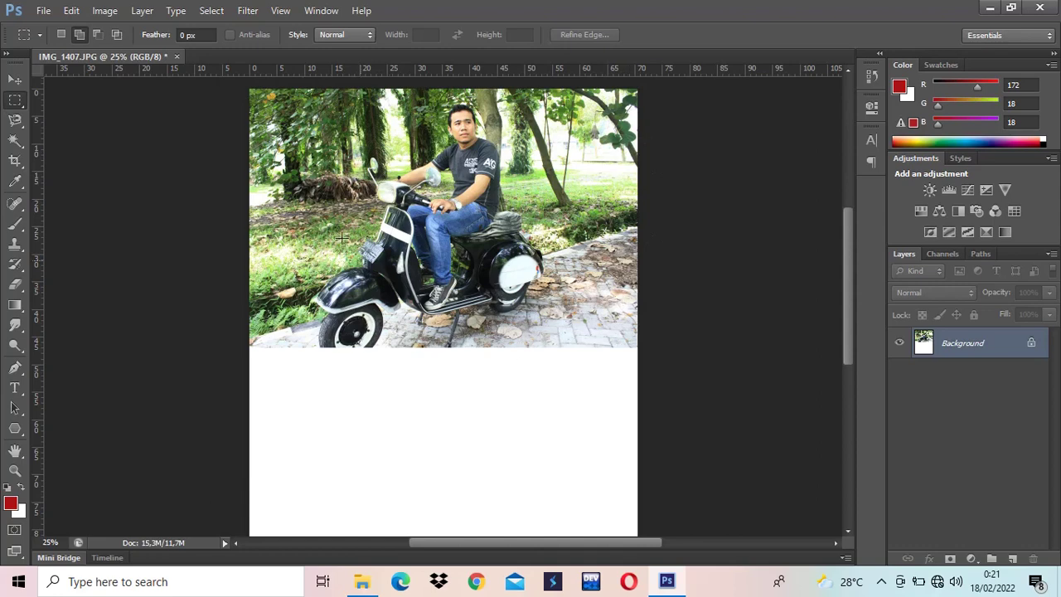
{"action": "mouse_move", "coordinate": [232, 85]}
{"action": "left_mouse_down"}
{"action": "mouse_move", "coordinate": [306, 214]}
{"action": "mouse_move", "coordinate": [643, 347]}
{"action": "left_mouse_up"}
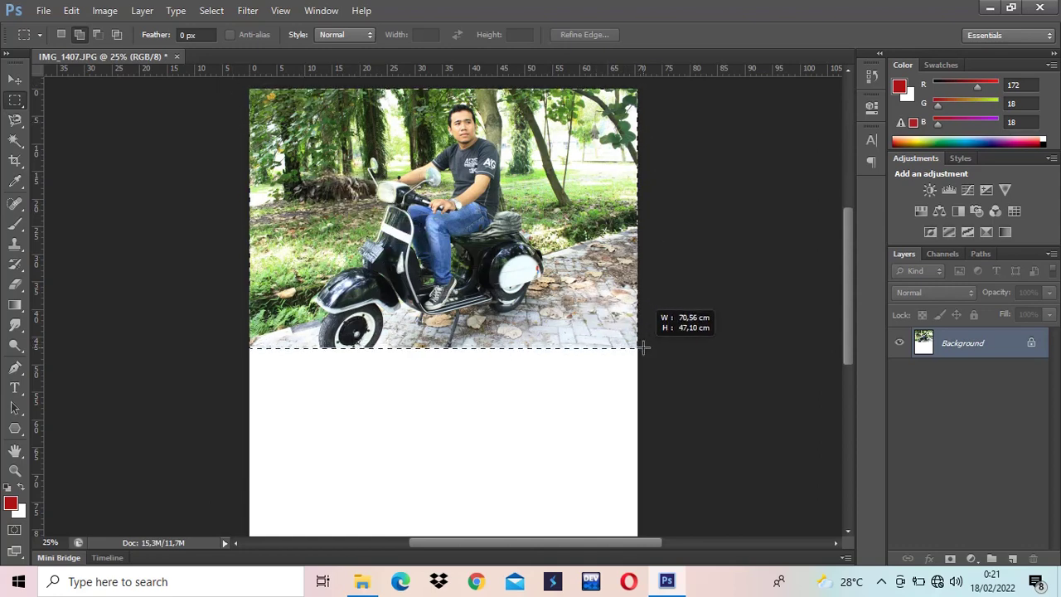
{"action": "left_click_drag", "start_coordinate": [643, 347], "coordinate": [643, 346]}
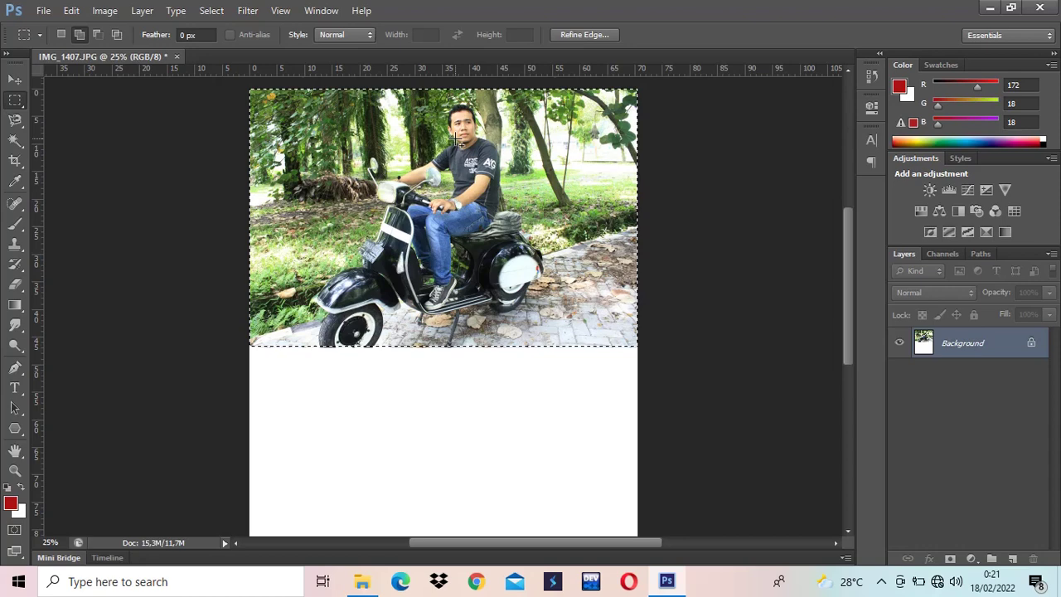
{"action": "left_click", "coordinate": [142, 10]}
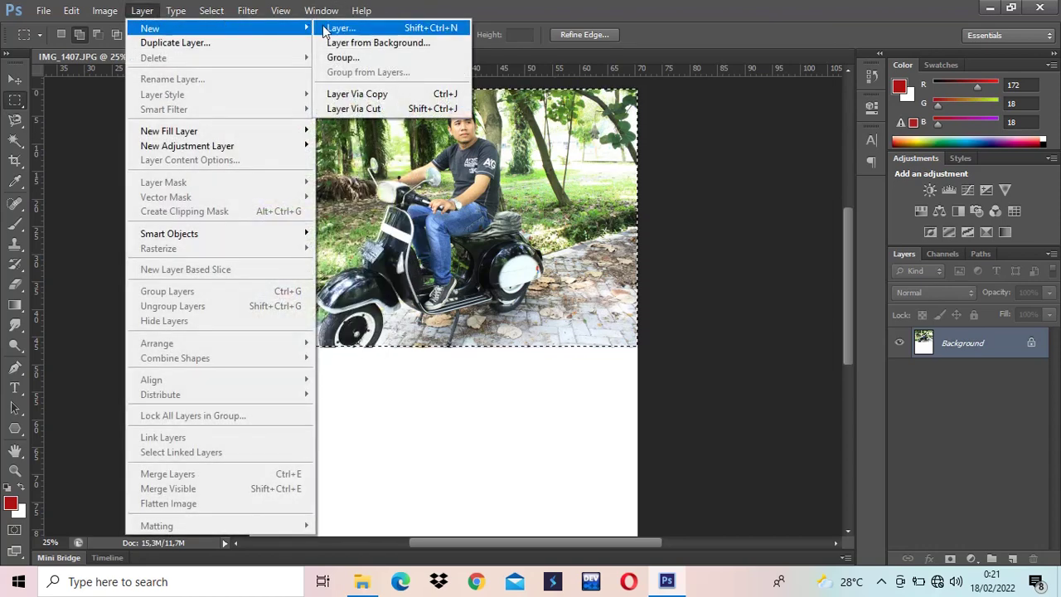
{"action": "left_click", "coordinate": [385, 93]}
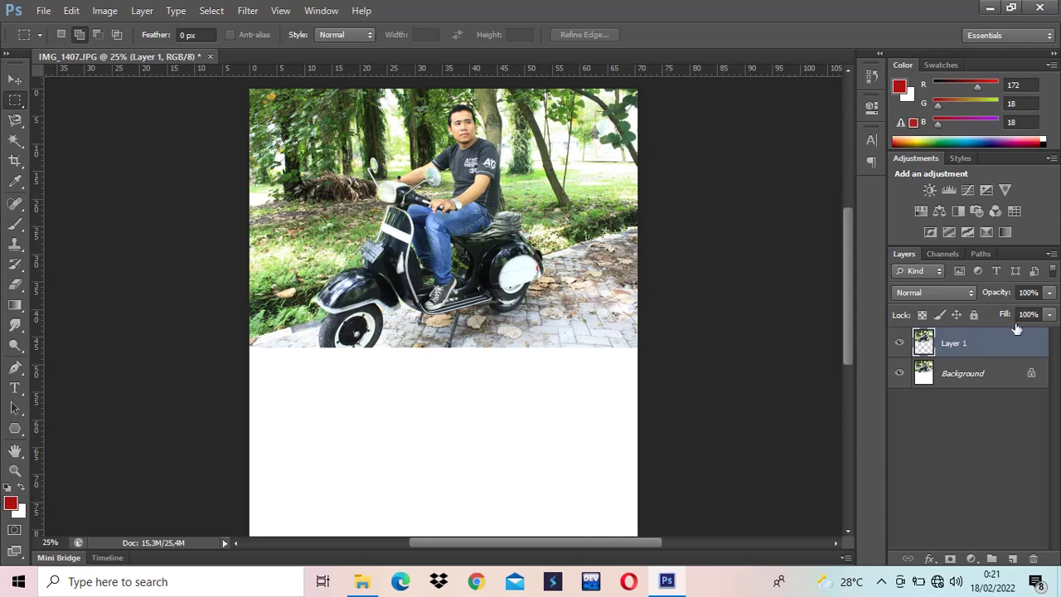
Apply Polar Coordinates with Rectangular to Polar to Layer 1's photo copy.
{"action": "left_click", "coordinate": [15, 80]}
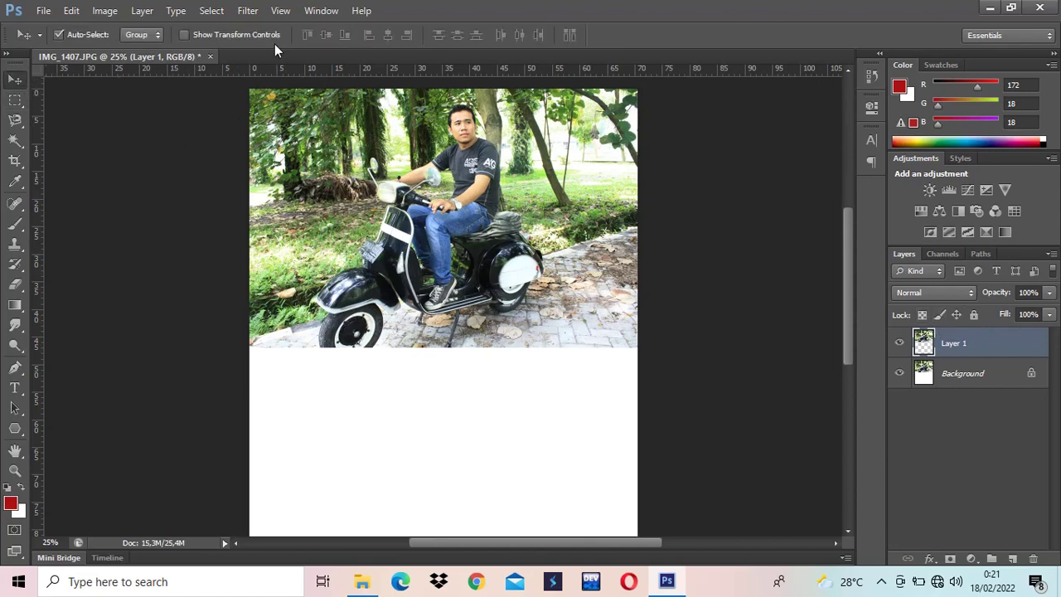
{"action": "left_click", "coordinate": [251, 11]}
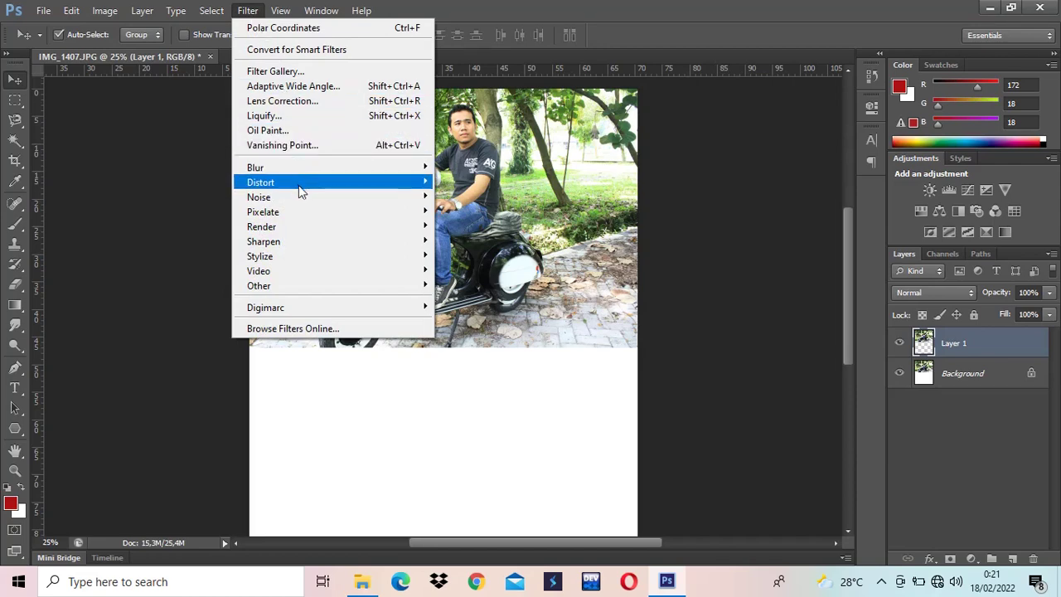
{"action": "mouse_move", "coordinate": [260, 183]}
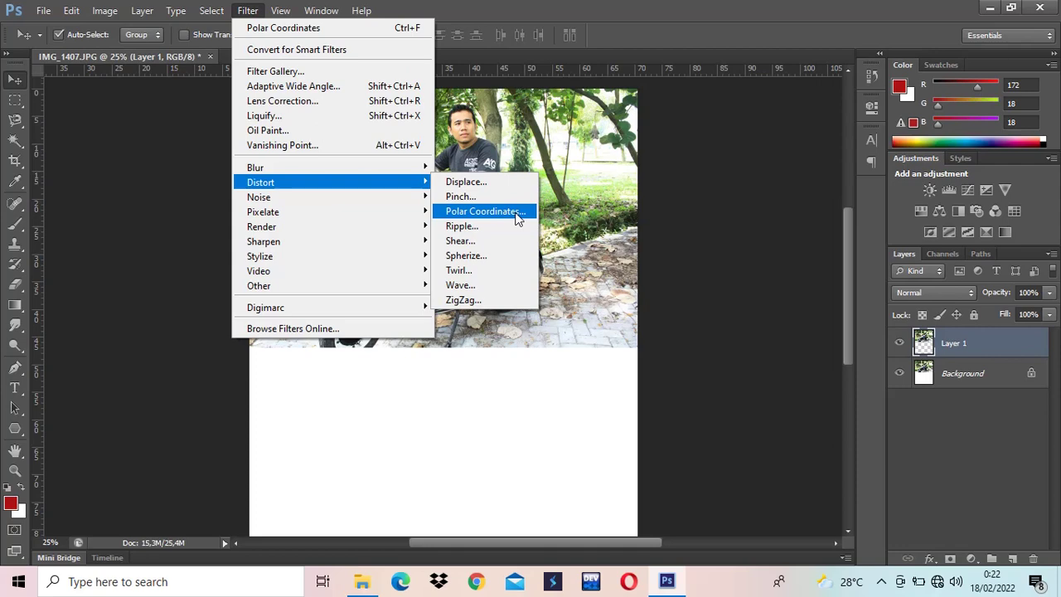
{"action": "left_click", "coordinate": [518, 217]}
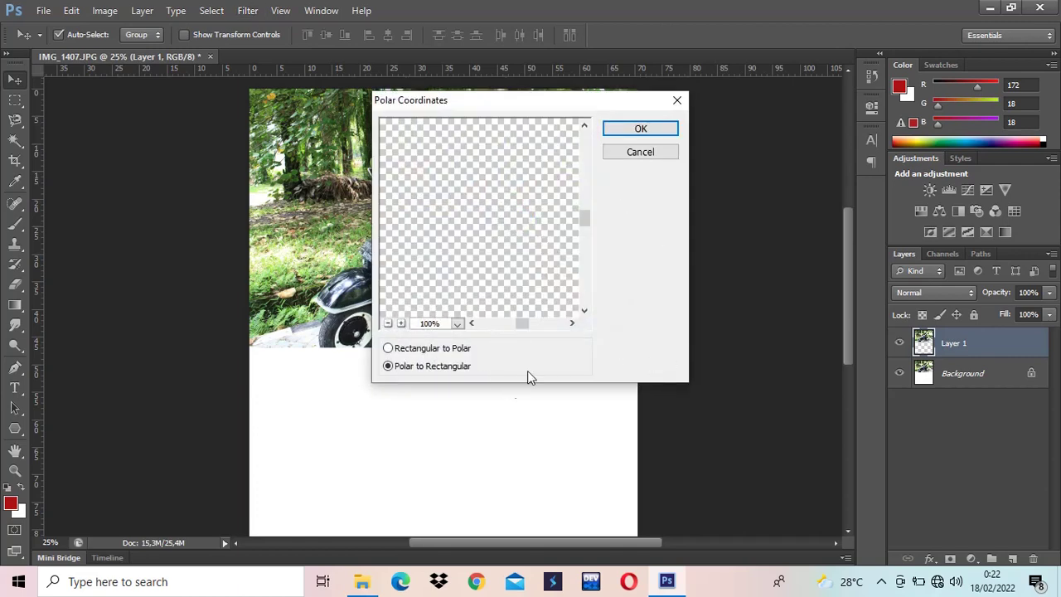
{"action": "left_click", "coordinate": [393, 349]}
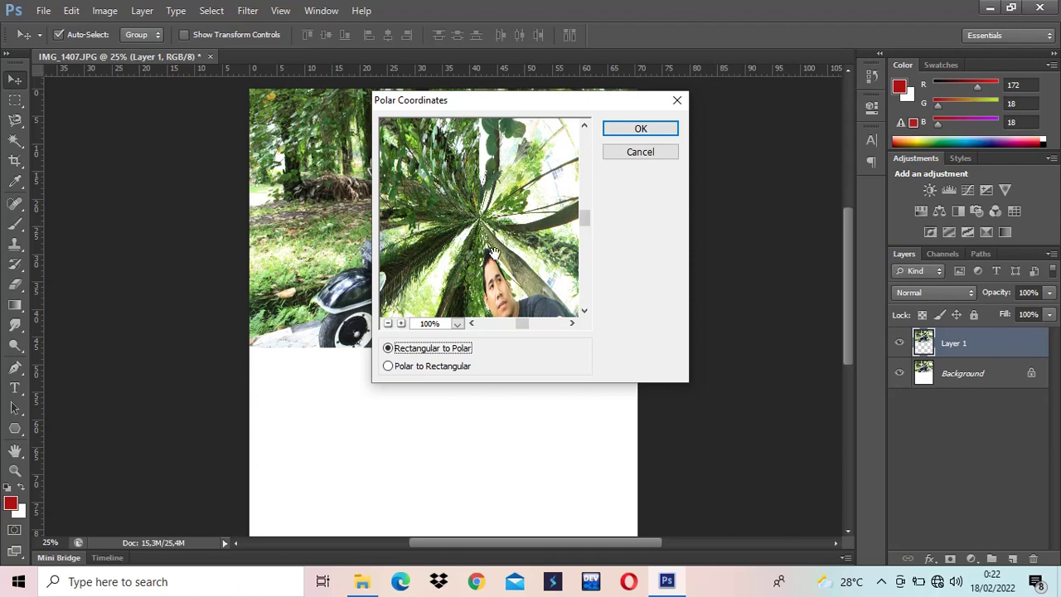
{"action": "left_click", "coordinate": [630, 135]}
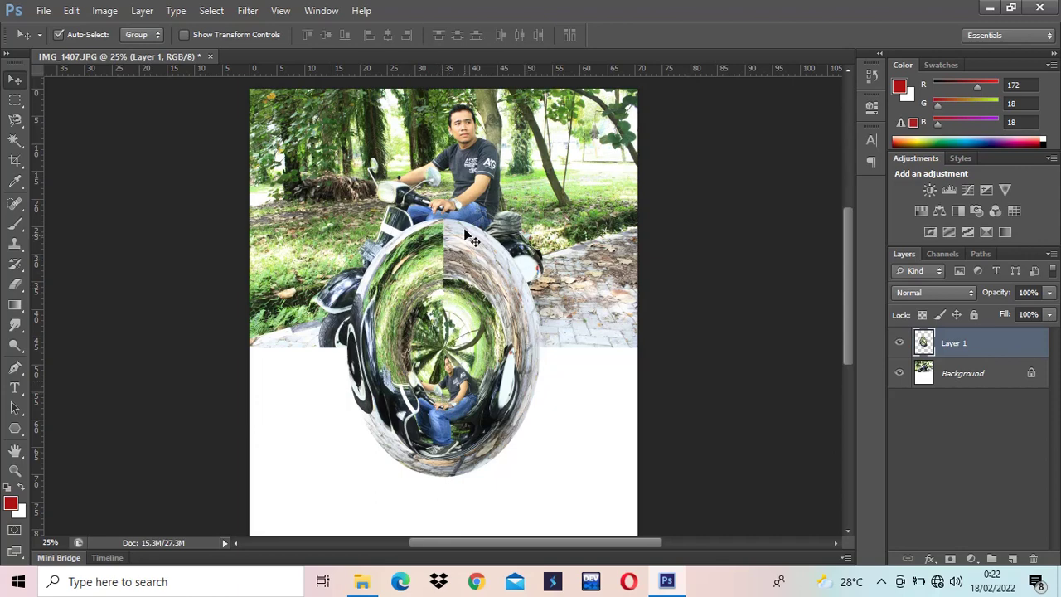
{"action": "left_click", "coordinate": [247, 10]}
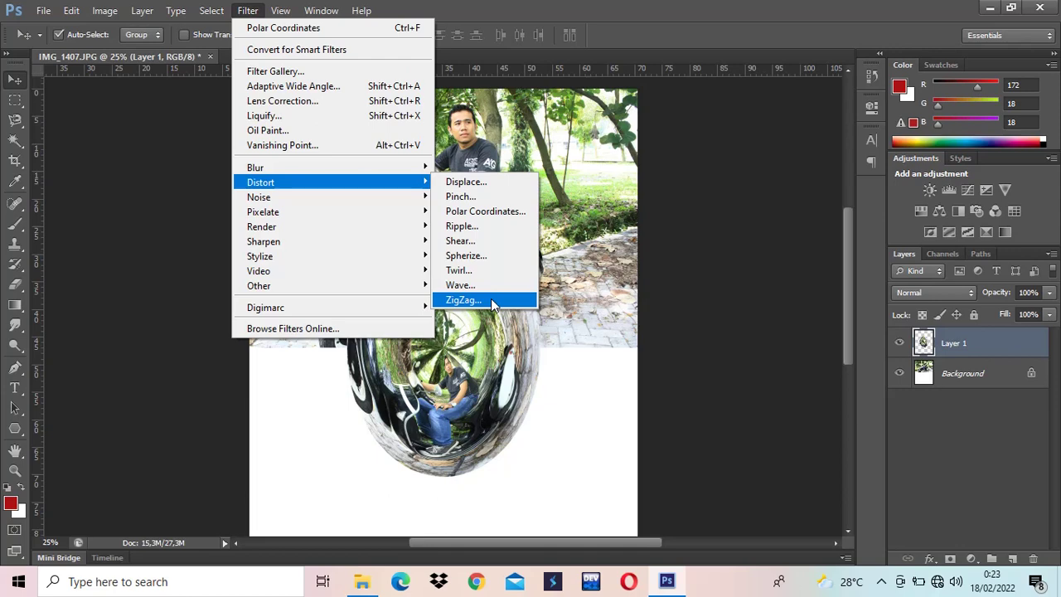
Apply a ZigZag distortion with Pond Ripples style, Amount -20 and Ridges 12.
{"action": "left_click", "coordinate": [492, 305]}
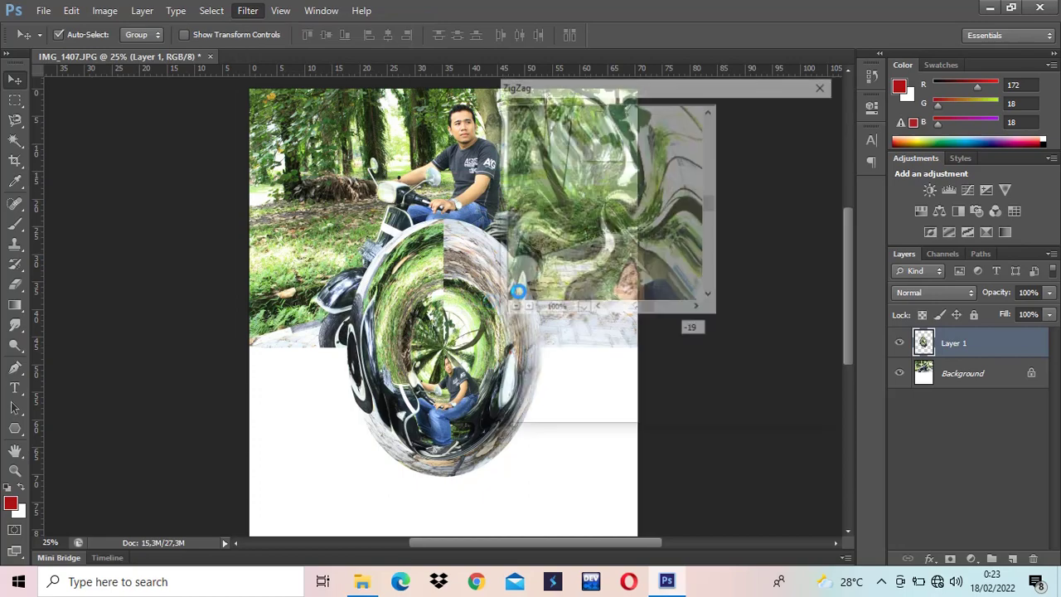
{"action": "mouse_move", "coordinate": [591, 347]}
{"action": "left_mouse_down"}
{"action": "mouse_move", "coordinate": [581, 343]}
{"action": "mouse_move", "coordinate": [646, 332]}
{"action": "left_mouse_up"}
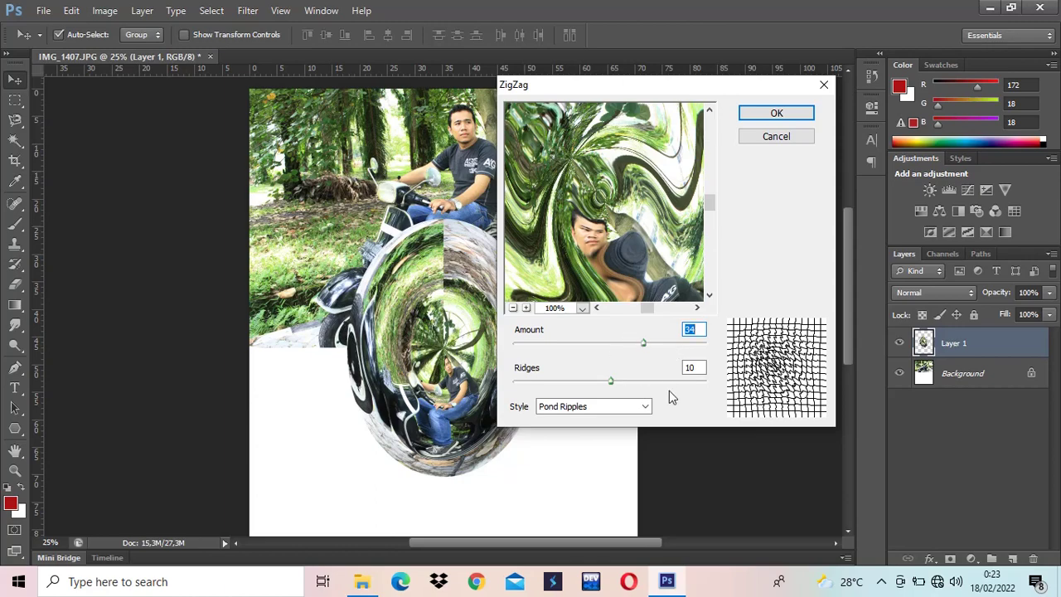
{"action": "mouse_move", "coordinate": [613, 383]}
{"action": "left_mouse_down"}
{"action": "mouse_move", "coordinate": [582, 358]}
{"action": "mouse_move", "coordinate": [638, 347]}
{"action": "mouse_move", "coordinate": [594, 345]}
{"action": "left_mouse_up"}
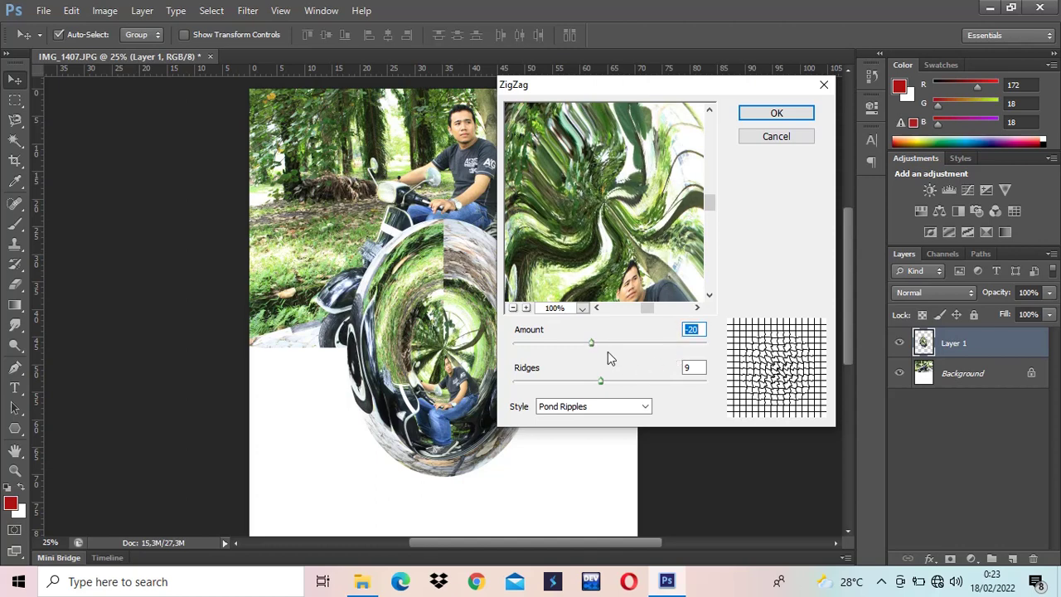
{"action": "left_click", "coordinate": [603, 384]}
{"action": "left_click_drag", "start_coordinate": [603, 384], "coordinate": [629, 382]}
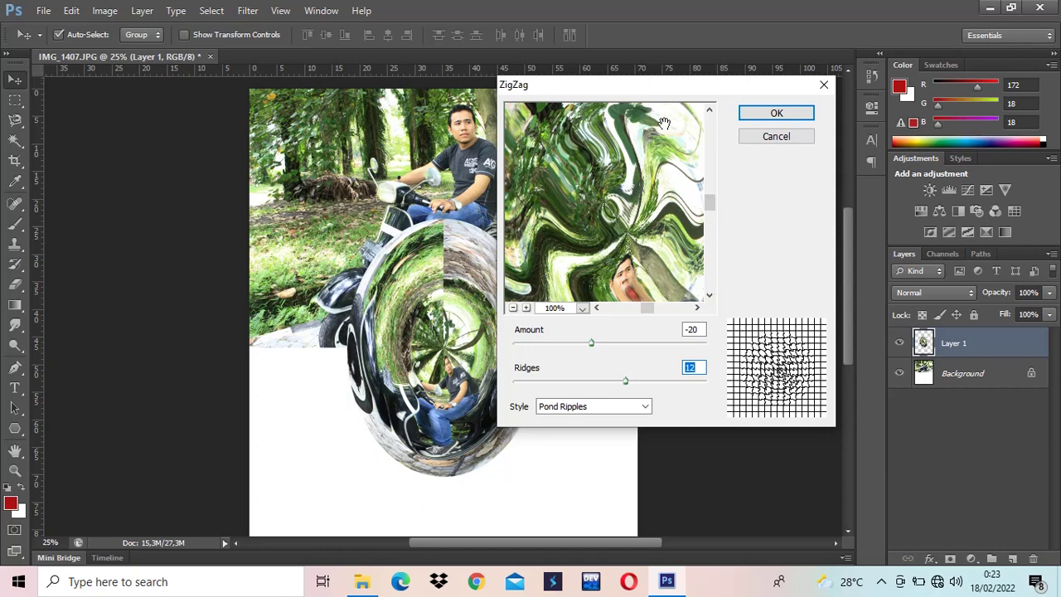
{"action": "left_click", "coordinate": [771, 116]}
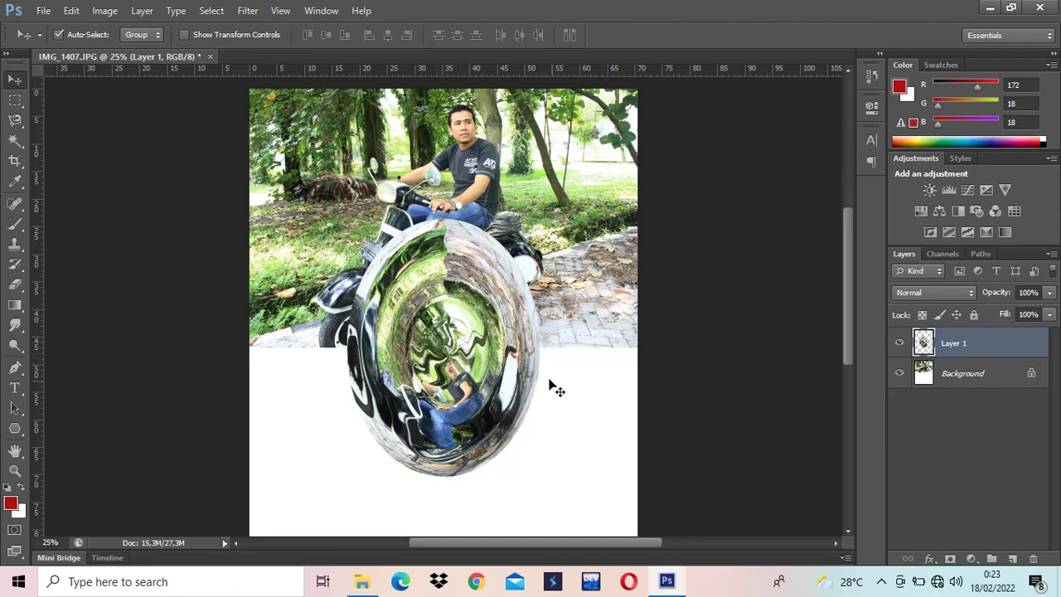
Apply Polar Coordinates with Polar to Rectangular to flatten the rippled Layer 1.
{"action": "left_click", "coordinate": [247, 10]}
{"action": "mouse_move", "coordinate": [260, 182]}
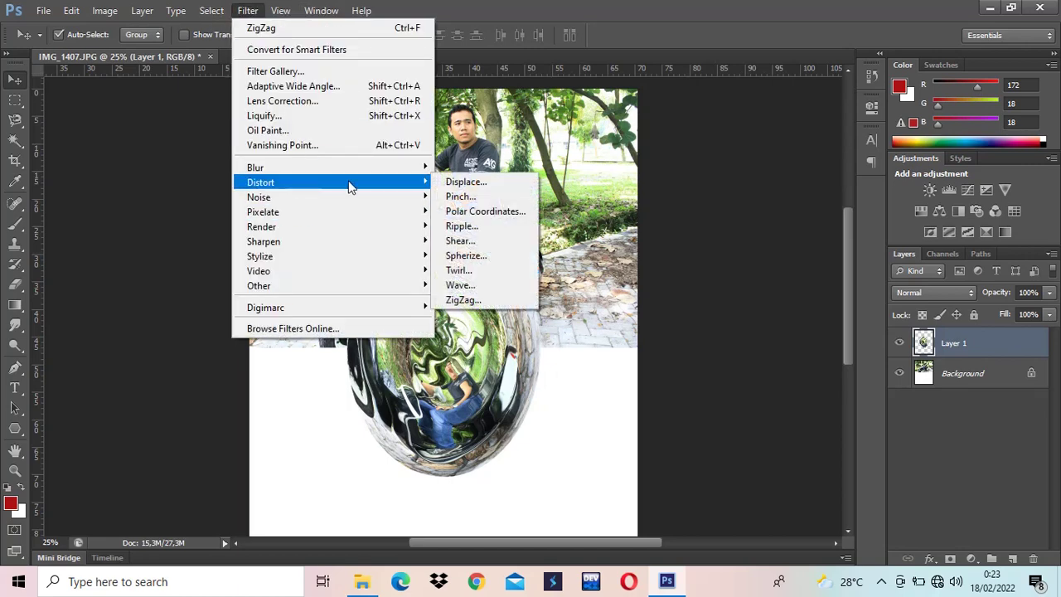
{"action": "left_click", "coordinate": [485, 212]}
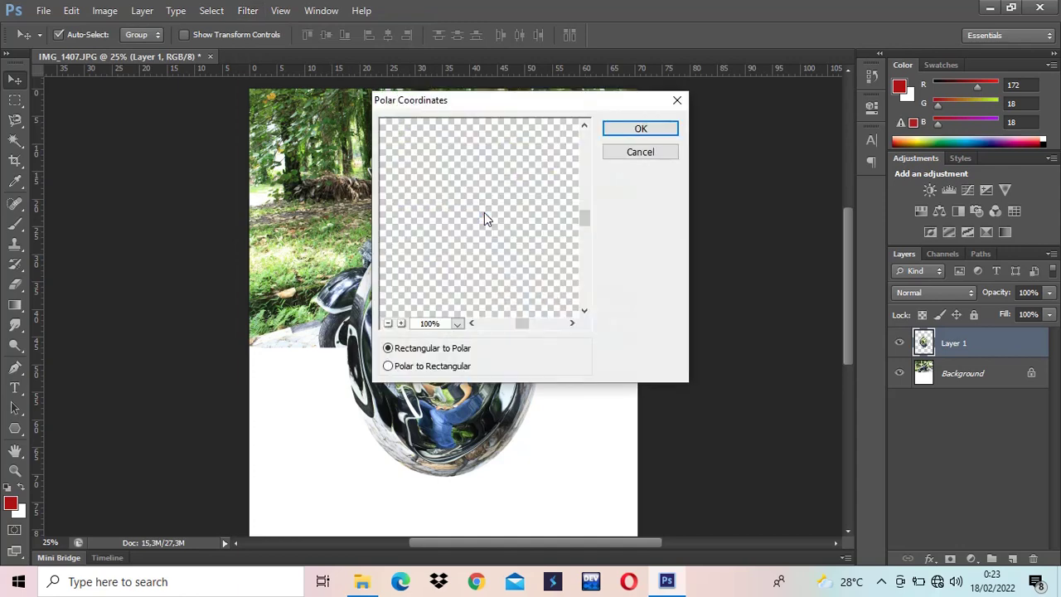
{"action": "left_click", "coordinate": [438, 366]}
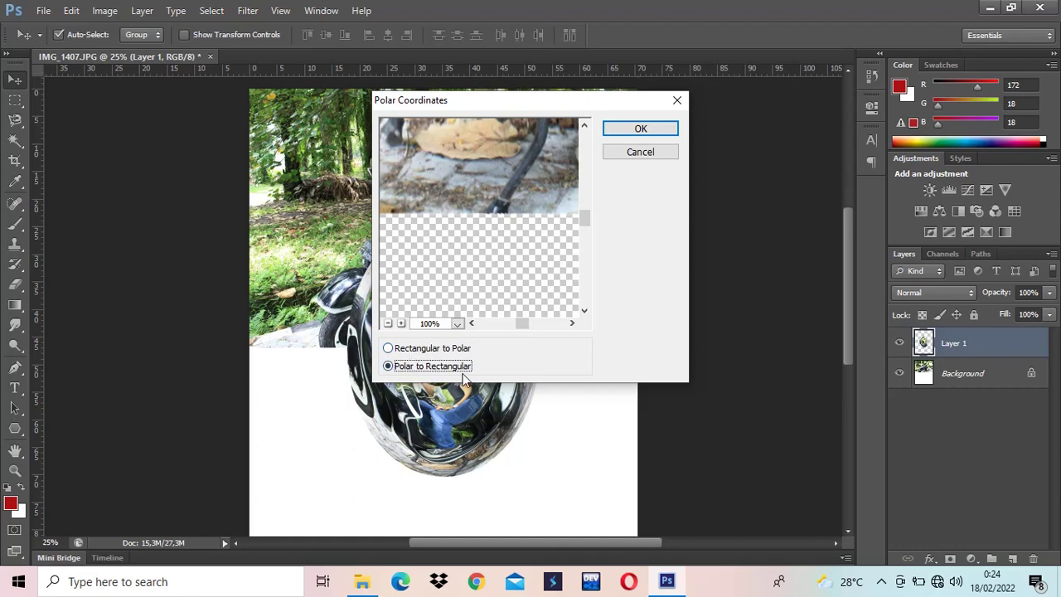
{"action": "left_click", "coordinate": [626, 131]}
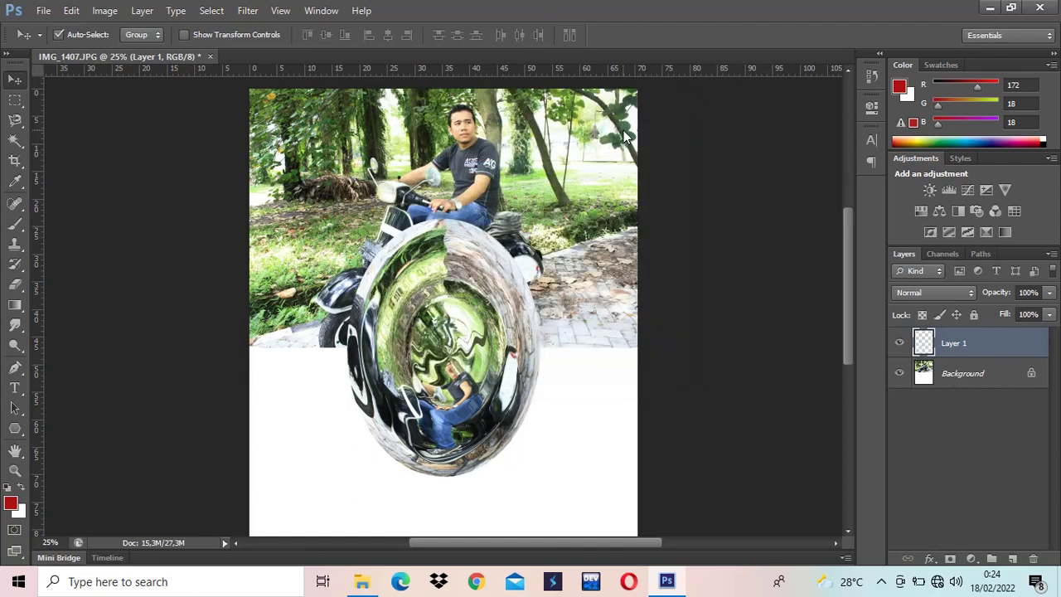
{"action": "key", "text": "ctrl+z"}
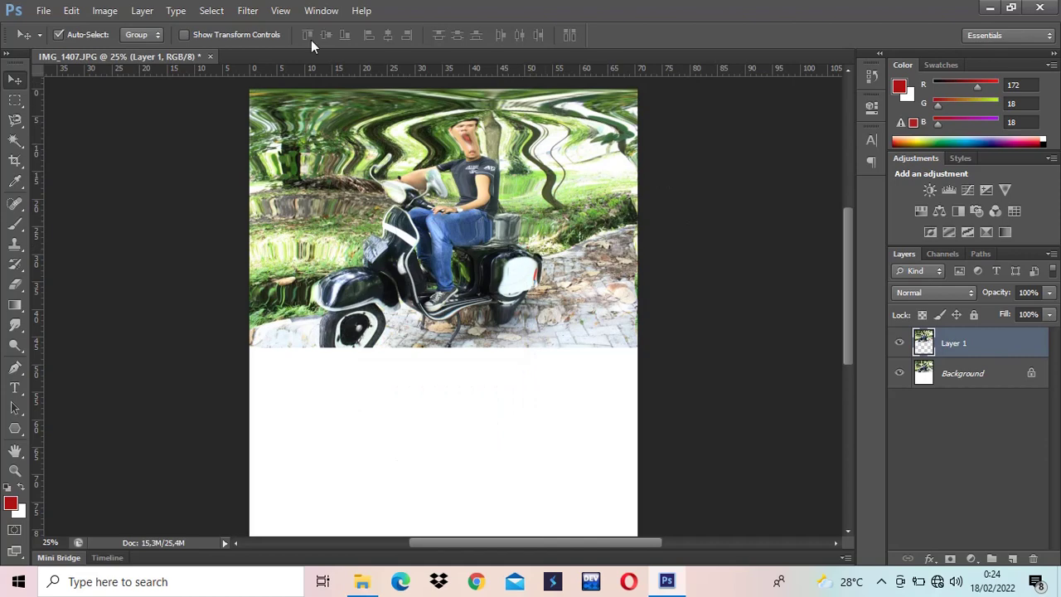
Flip Layer 1 vertically and move it flush beneath the original photo.
{"action": "left_click", "coordinate": [71, 11]}
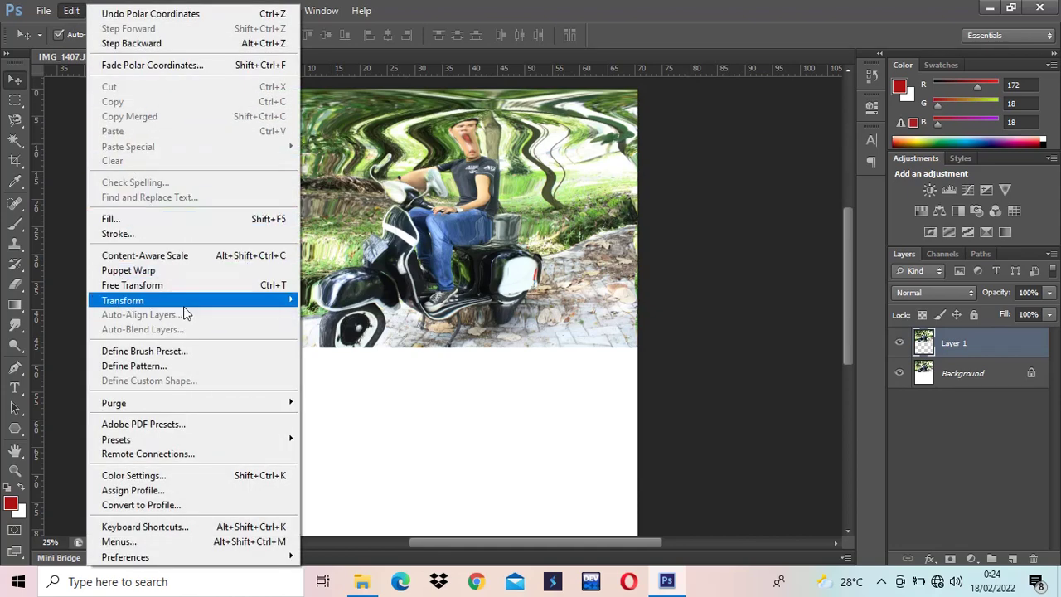
{"action": "mouse_move", "coordinate": [123, 300]}
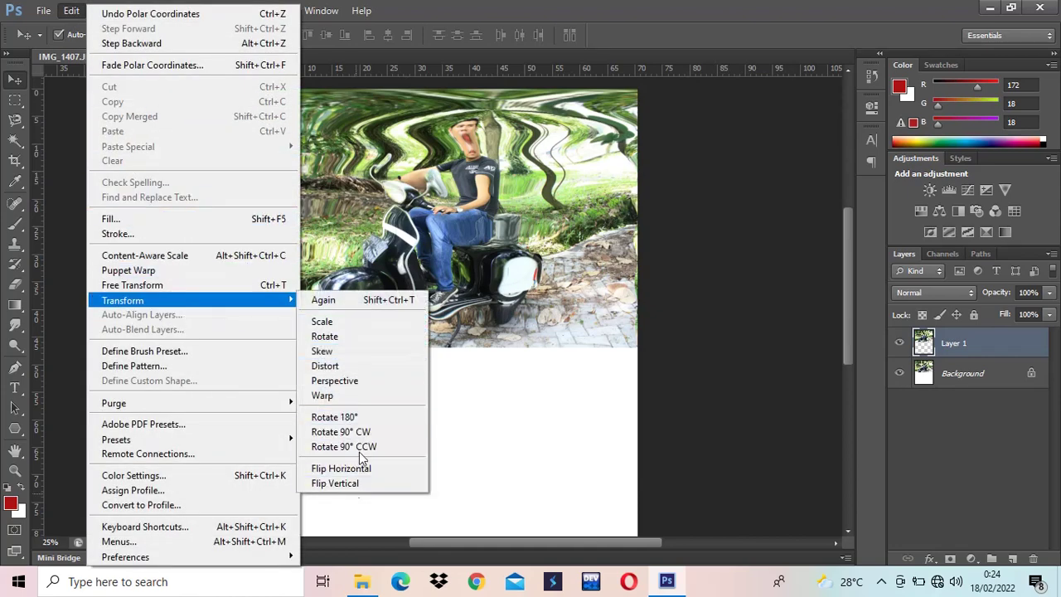
{"action": "left_click", "coordinate": [366, 479]}
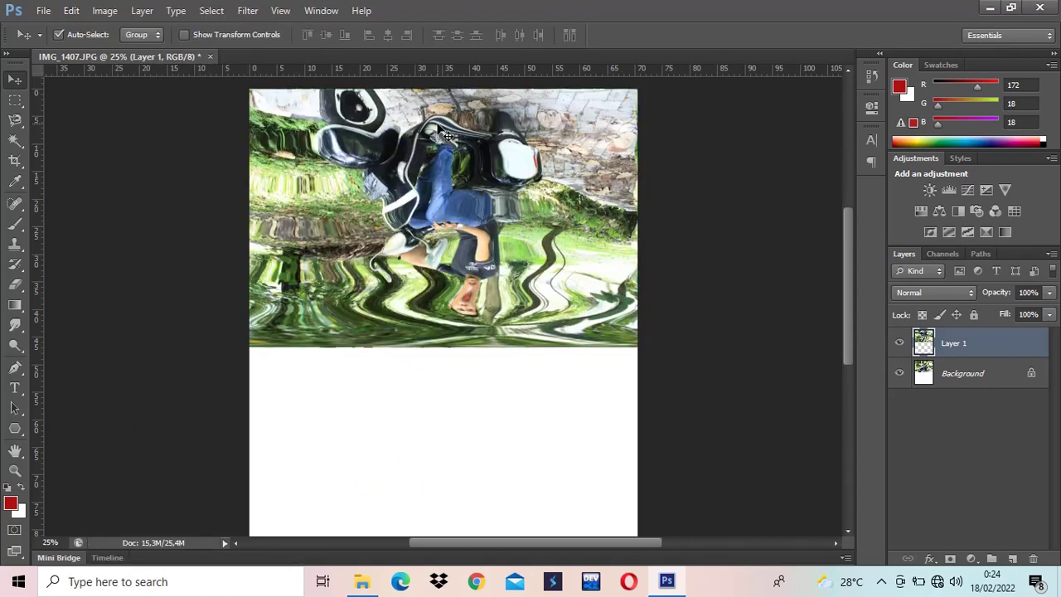
{"action": "left_click_drag", "start_coordinate": [440, 142], "coordinate": [445, 425]}
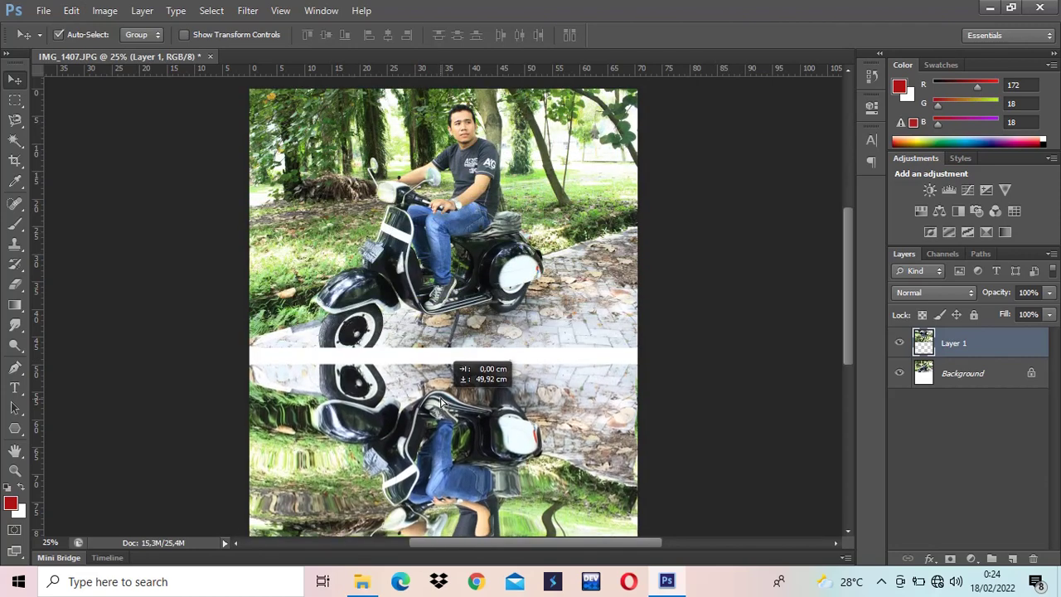
{"action": "left_click_drag", "start_coordinate": [445, 425], "coordinate": [445, 385]}
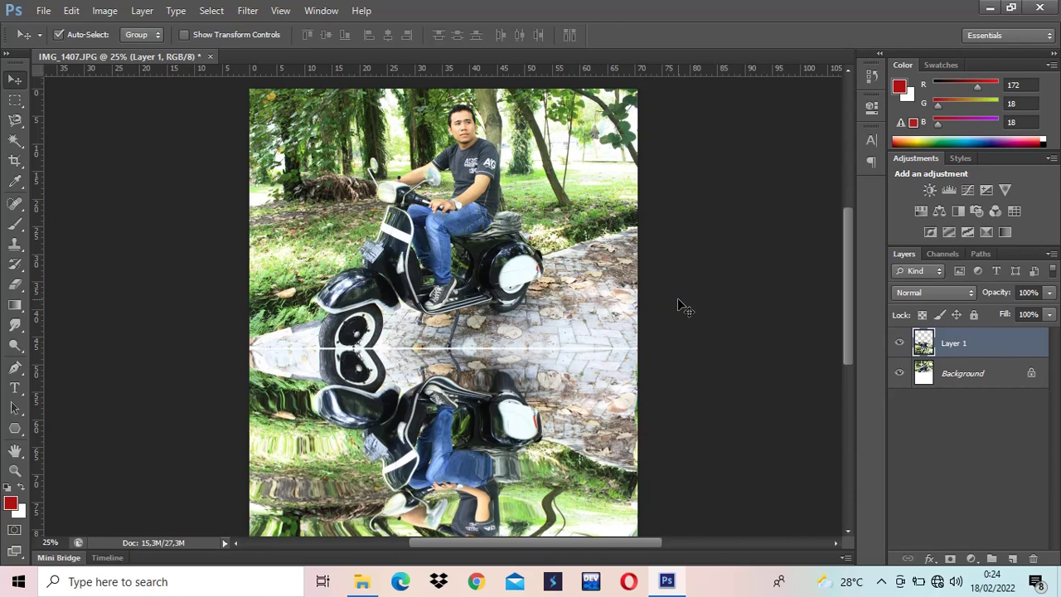
{"action": "key", "text": "shift+Up"}
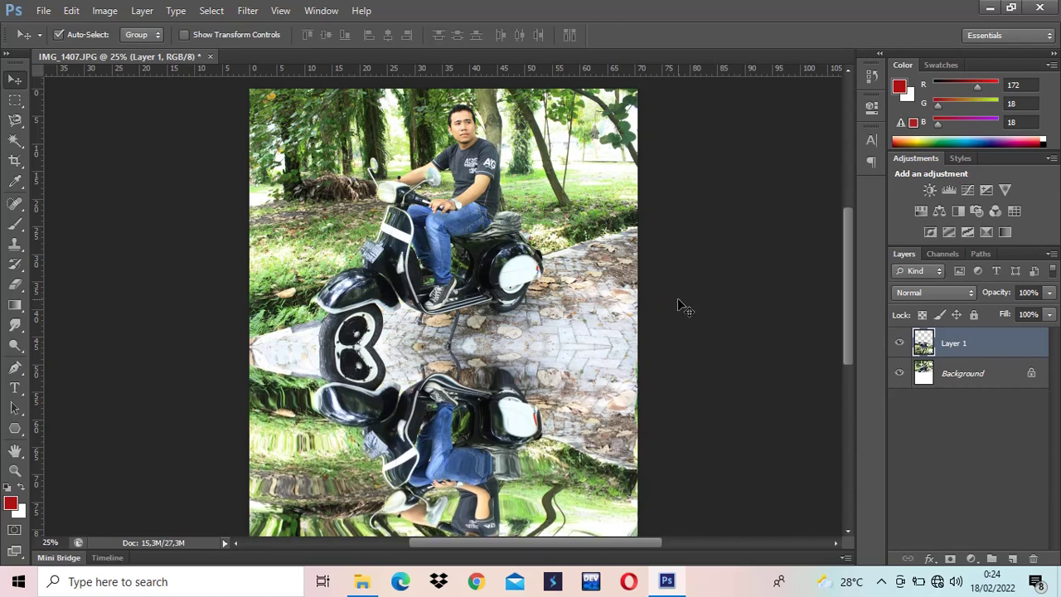
Zoom out to 16.67% so the photo and its reflection fit the window.
{"action": "scroll", "coordinate": [677, 299], "scroll_direction": "down", "scroll_amount": 2}
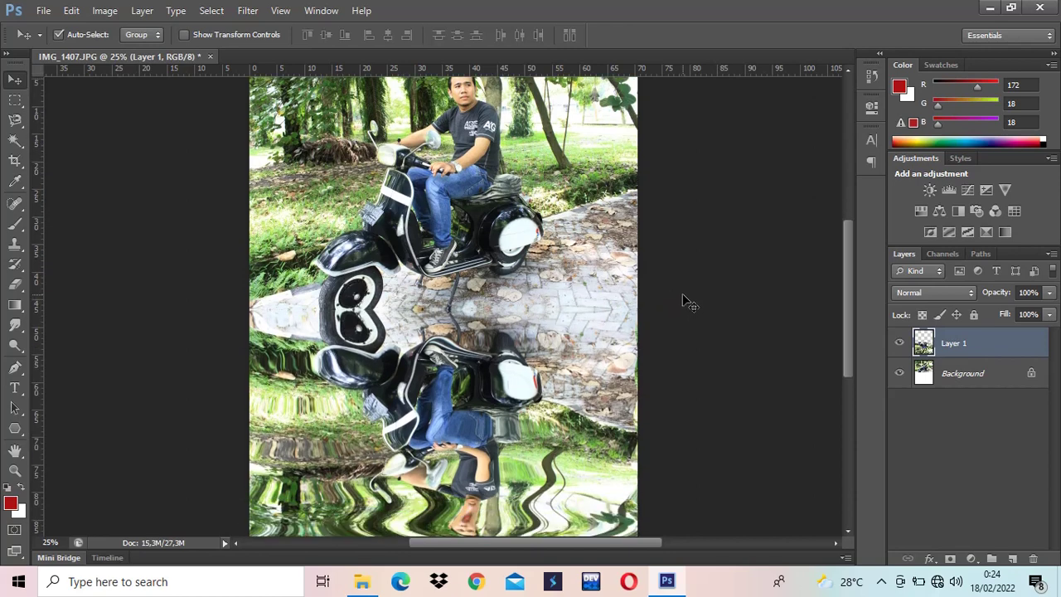
{"action": "scroll", "coordinate": [682, 293], "scroll_direction": "down", "scroll_amount": 2}
{"action": "key", "text": "ctrl+minus"}
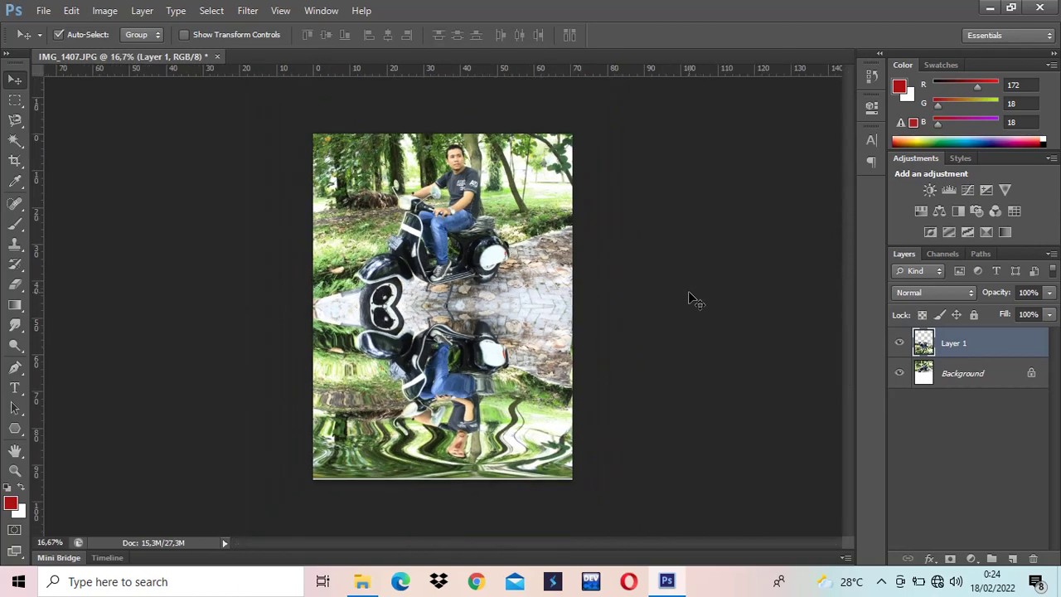